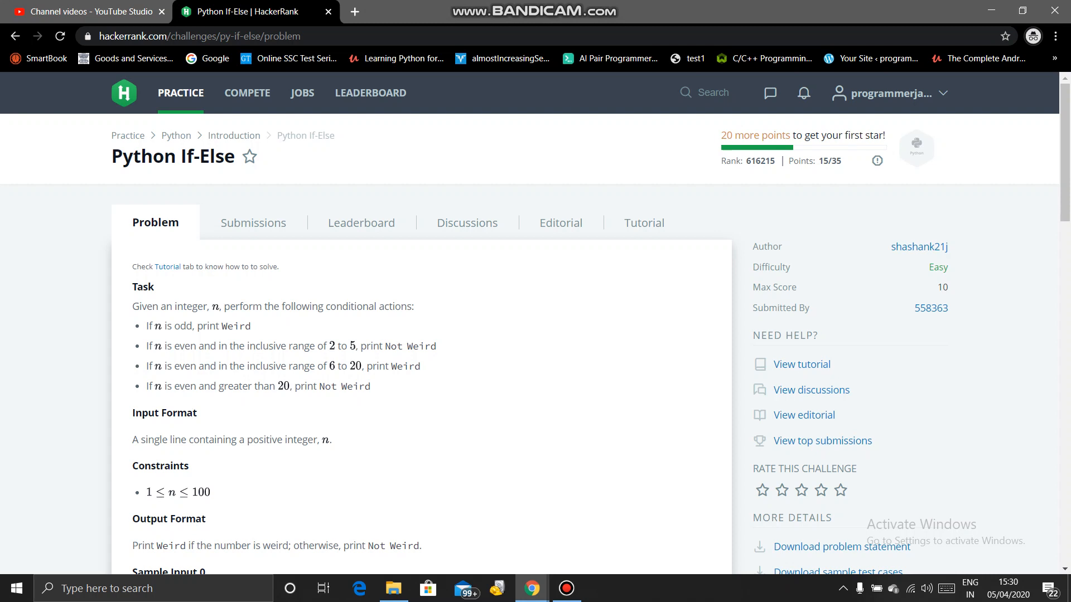
pyautogui.scroll(-1, 536, 323)
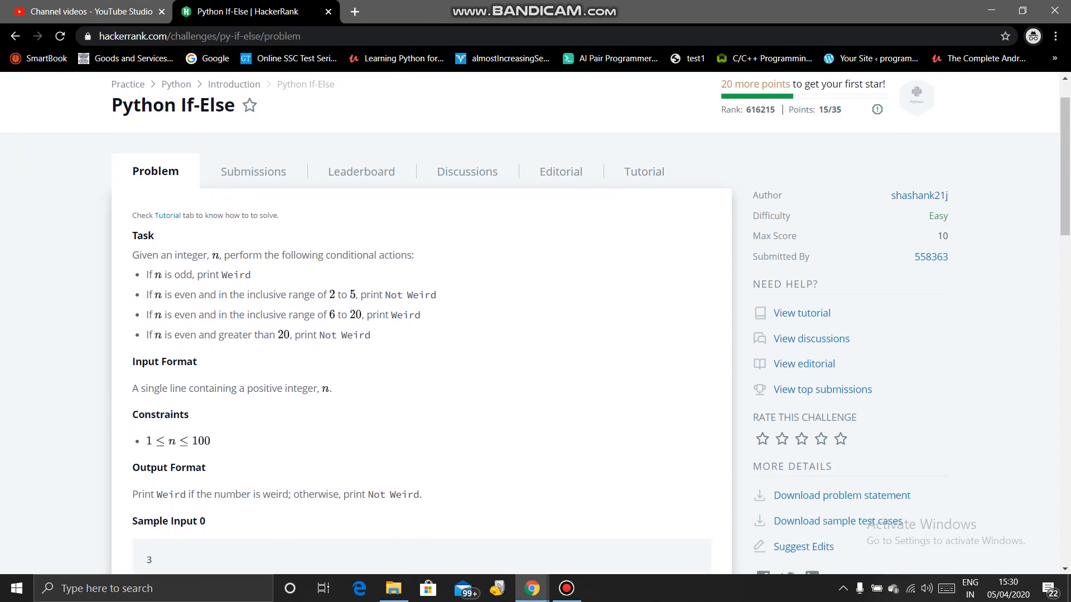
pyautogui.scroll(-1, 536, 323)
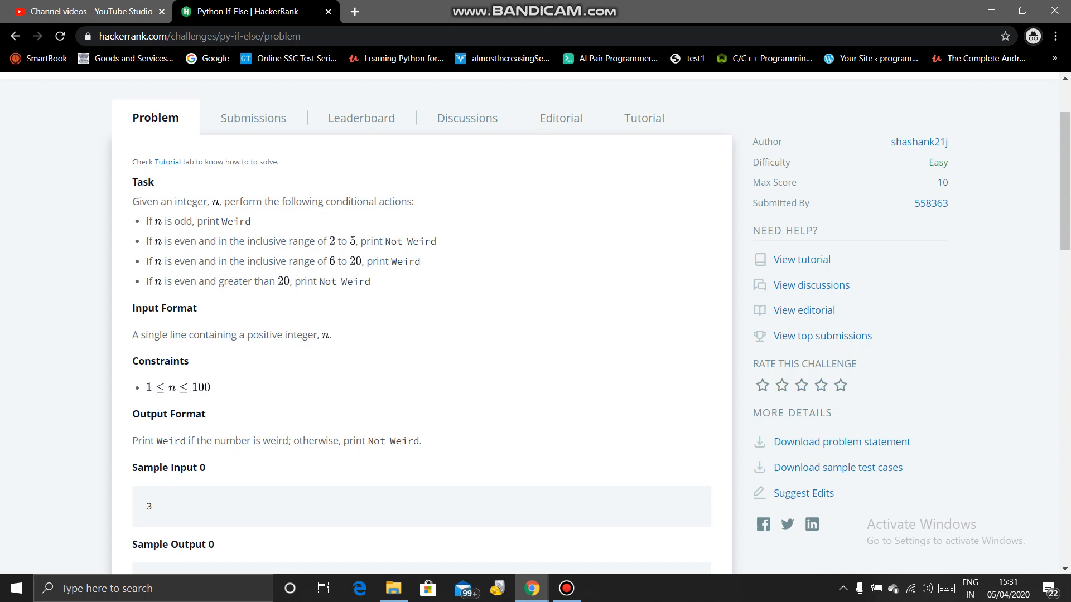
pyautogui.scroll(-1, 536, 335)
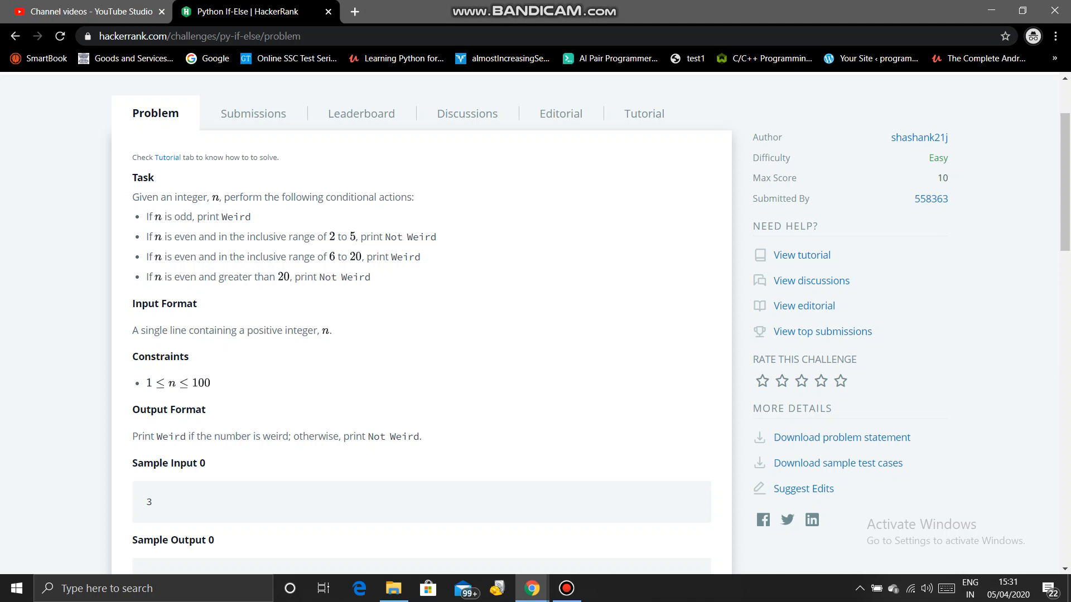
pyautogui.scroll(-1, 536, 318)
pyautogui.scroll(-3, 536, 318)
pyautogui.scroll(-3, 536, 318)
pyautogui.scroll(-2, 536, 318)
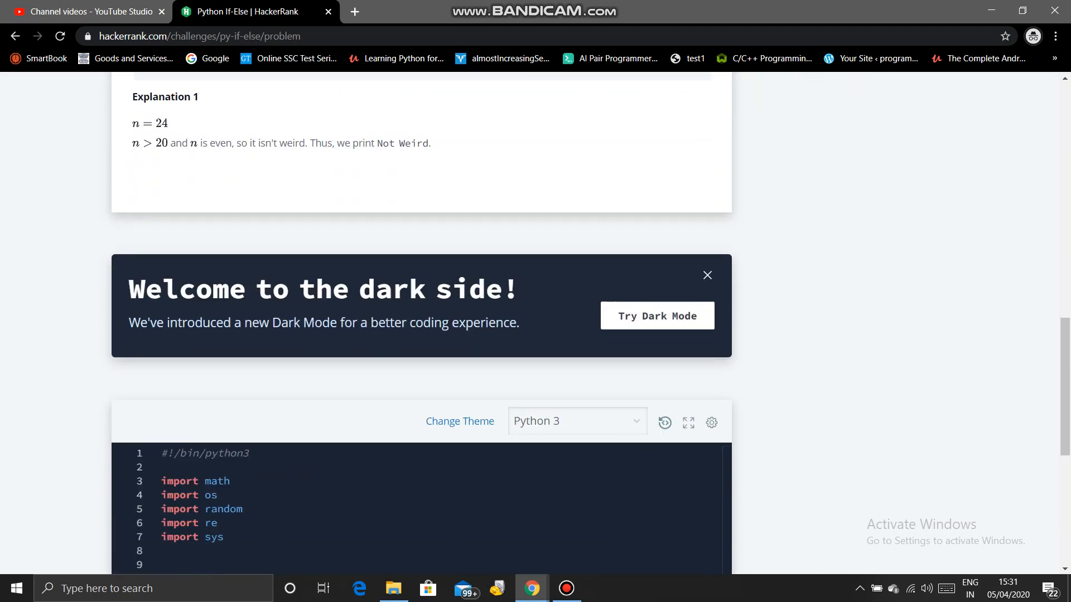
pyautogui.scroll(-1, 726, 426)
pyautogui.scroll(-1, 727, 426)
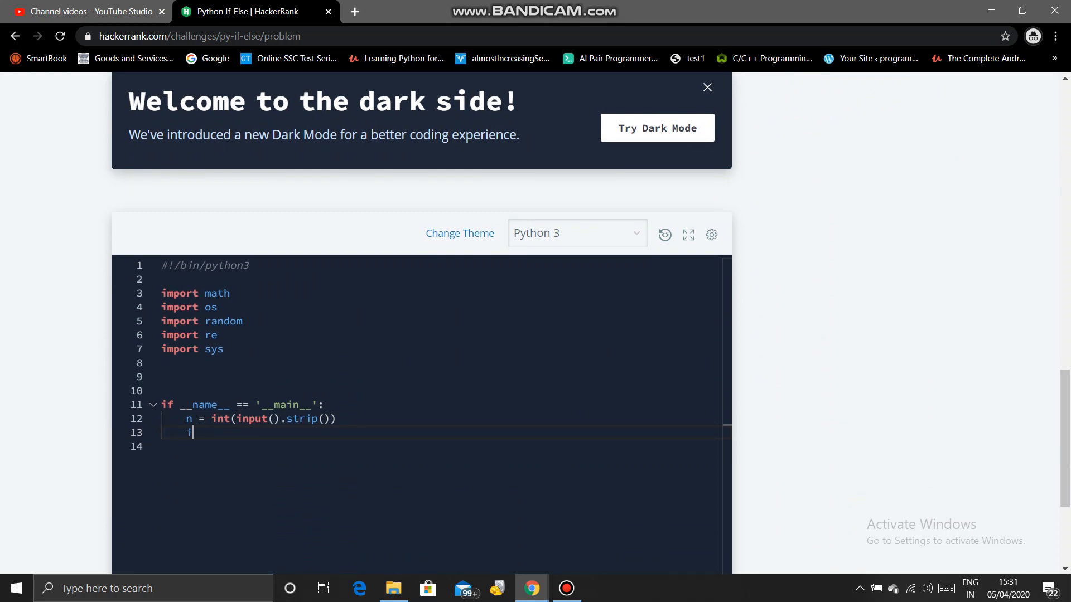
pyautogui.write('if n%2')
pyautogui.write('!=0')
pyautogui.write(':')
# Step: Add the branch 'if n%2!=0:' with 'print("Weird")' beneath it, then begin an elif line
pyautogui.press('Return')
pyautogui.write('print(')
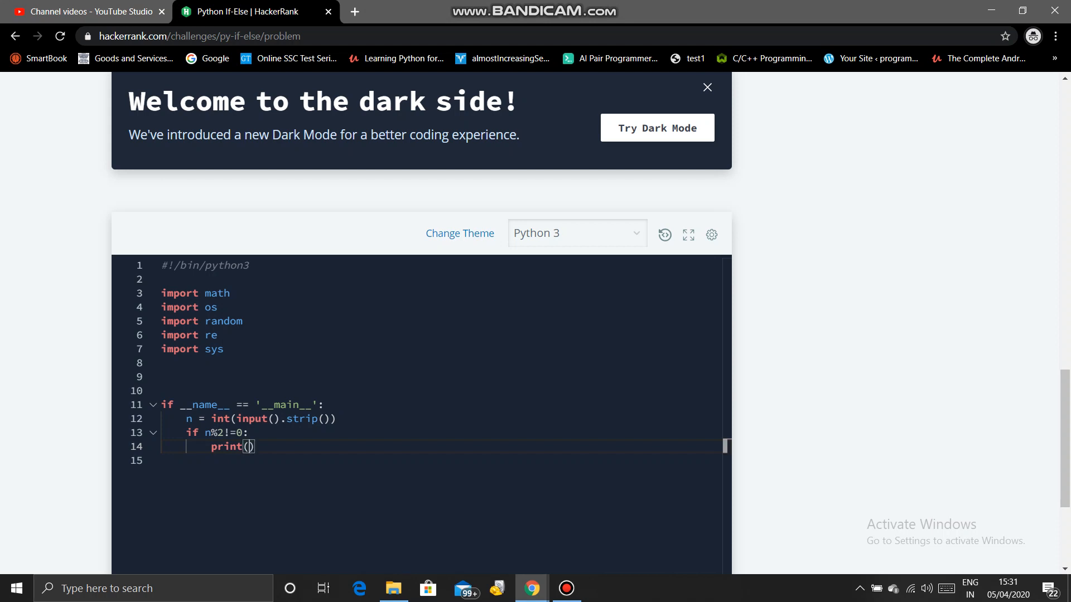
pyautogui.write('"Wei')
pyautogui.write('rd")')
pyautogui.press('Return')
pyautogui.write('elif ')
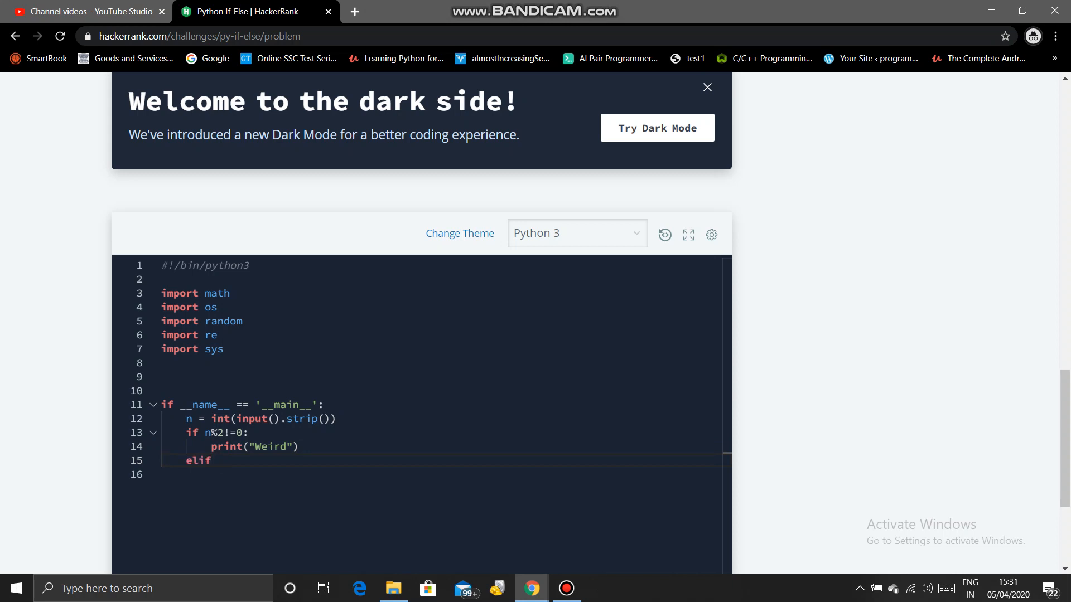
pyautogui.write('n')
pyautogui.write('%2')
pyautogui.write('==0 ')
pyautogui.write('and')
pyautogui.scroll(5, 419, 335)
pyautogui.scroll(2, 418, 335)
pyautogui.scroll(1, 419, 334)
pyautogui.scroll(2, 418, 335)
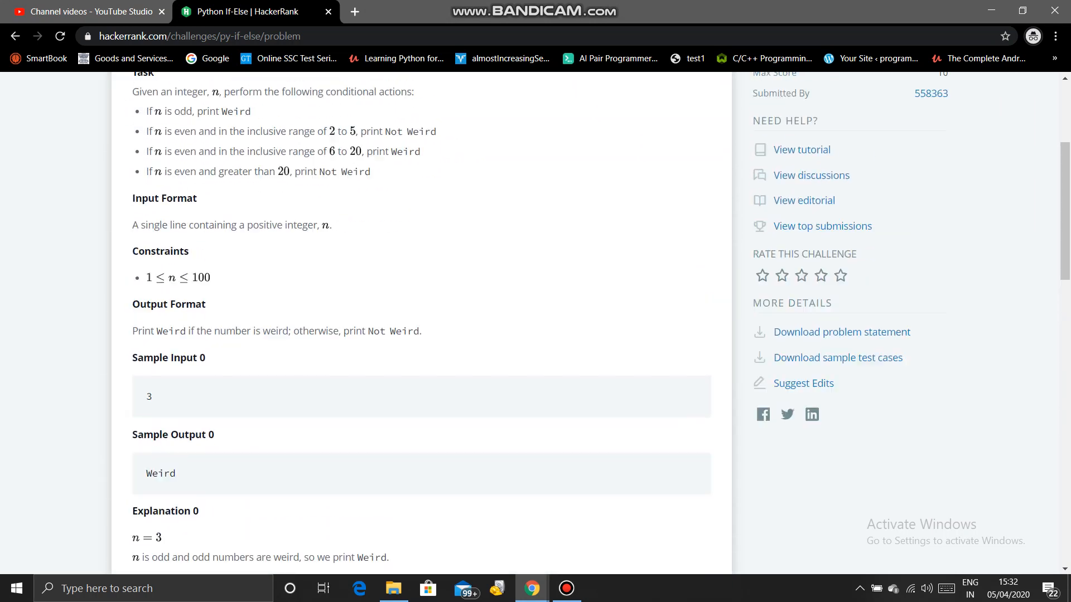
pyautogui.scroll(2, 419, 335)
pyautogui.scroll(-4, 419, 335)
pyautogui.scroll(-8, 418, 335)
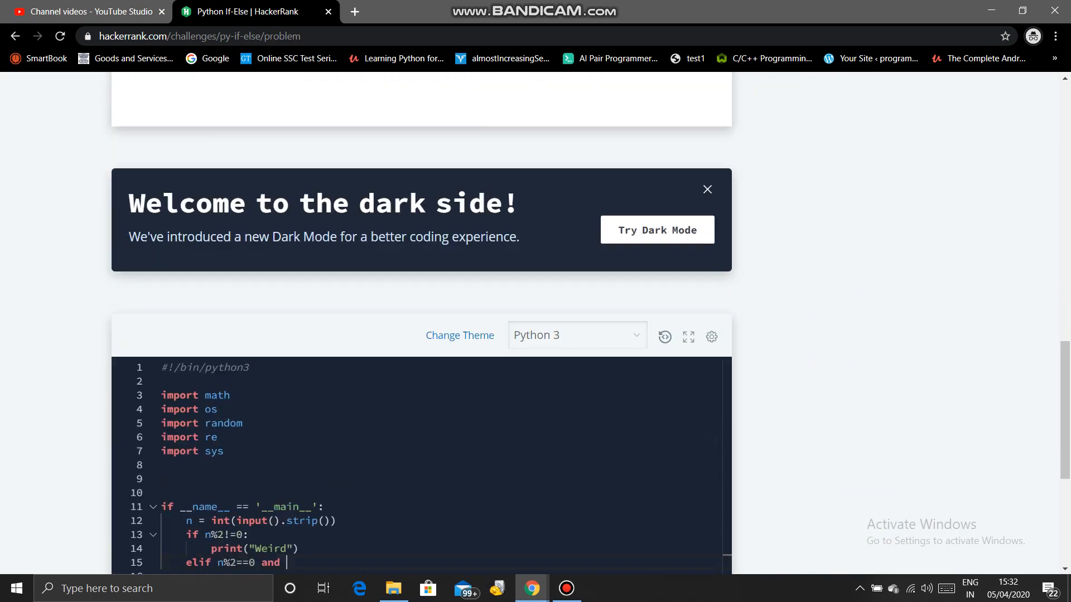
pyautogui.scroll(-2, 419, 335)
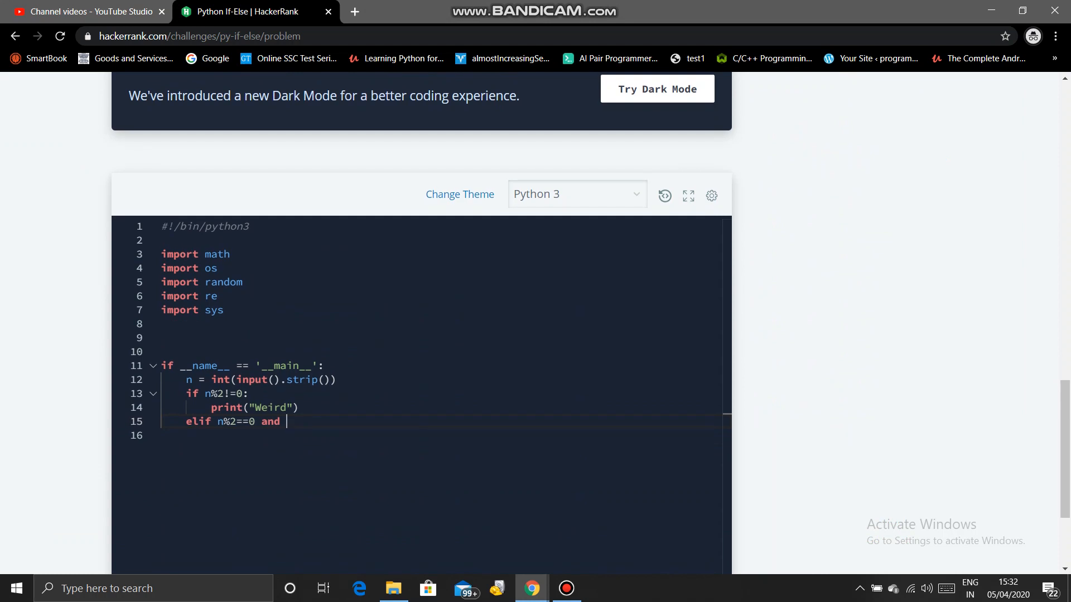
pyautogui.write('n in ran')
pyautogui.write('ge(')
pyautogui.write('2,')
pyautogui.write('6')
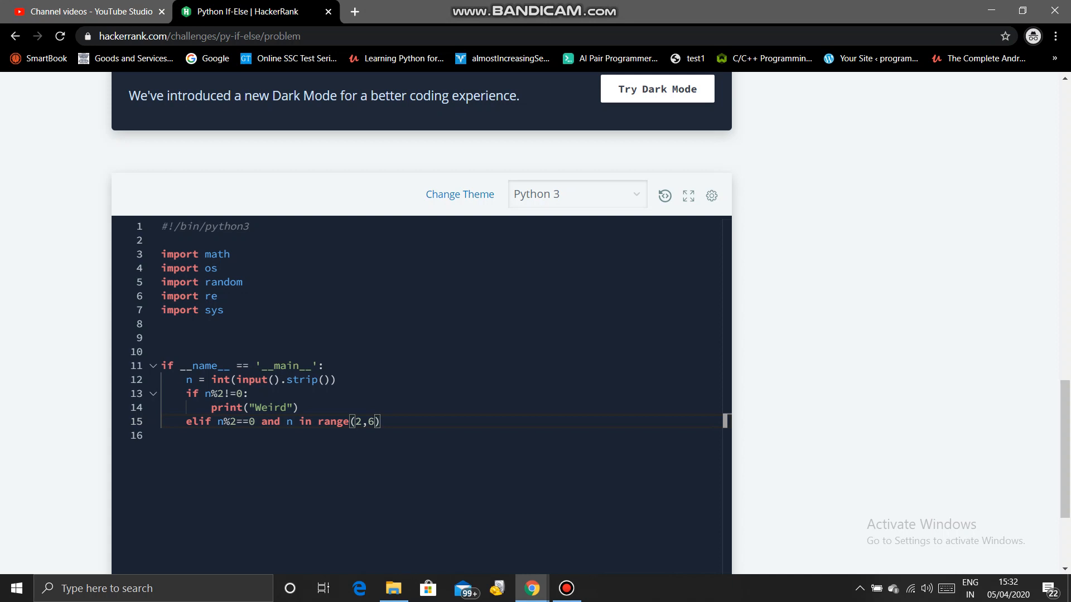
pyautogui.write('):')
# Step: Complete 'elif n%2==0 and n in range(2,6):' printing "Nor Weird", and start the next condition line
pyautogui.press('Return')
pyautogui.write('print')
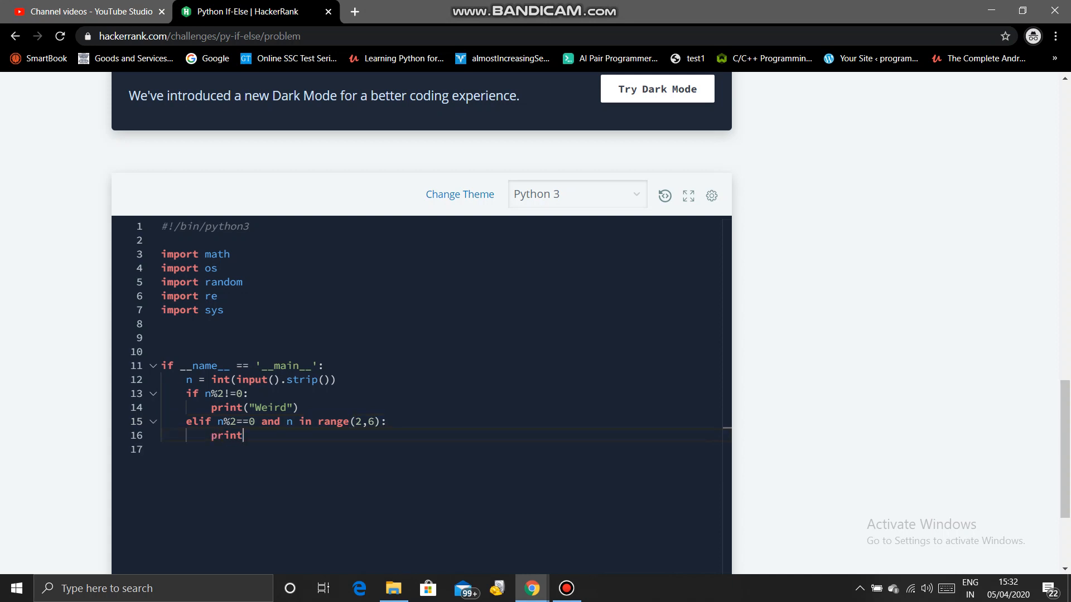
pyautogui.write('("N')
pyautogui.write('or We')
pyautogui.write('ird')
pyautogui.press('End')
pyautogui.press('Return')
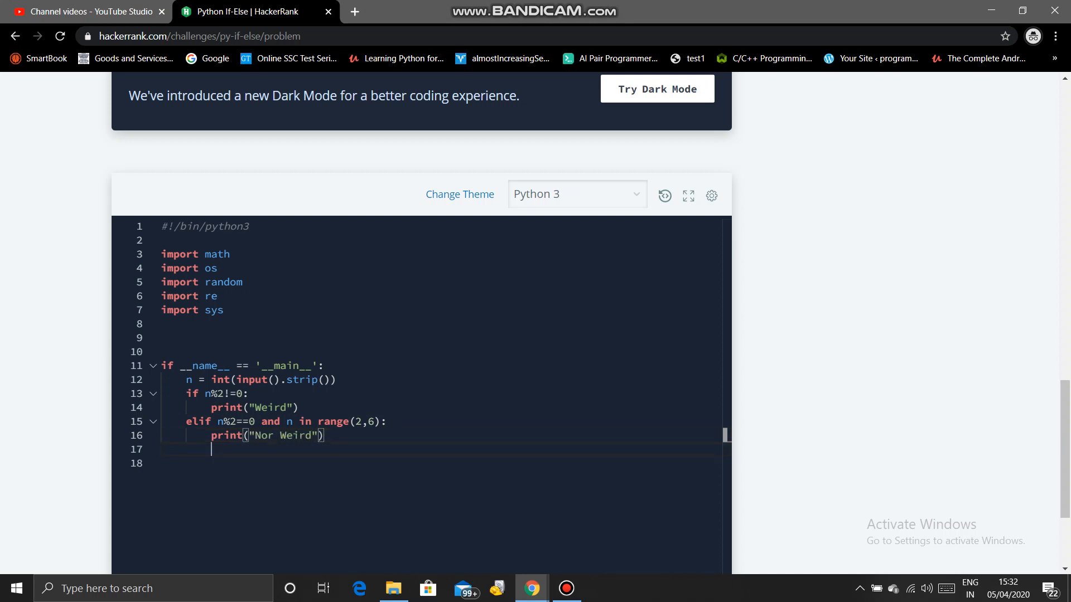
pyautogui.write('elif')
pyautogui.write(' n')
pyautogui.write('%2')
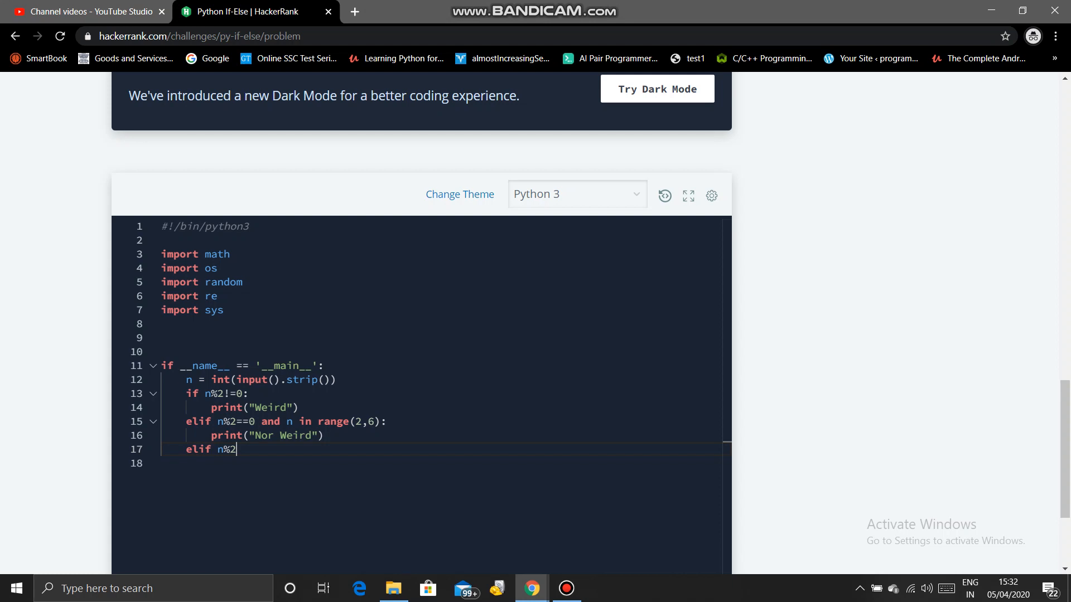
pyautogui.write('==0 an')
pyautogui.write('d in')
# Step: Add 'elif n%2==0 and n in range(6,21):' printing "Weird", correcting a mistyped word in the condition
pyautogui.press('BackSpace')
pyautogui.press('BackSpace')
pyautogui.write('n')
pyautogui.write(' in range')
pyautogui.write('(')
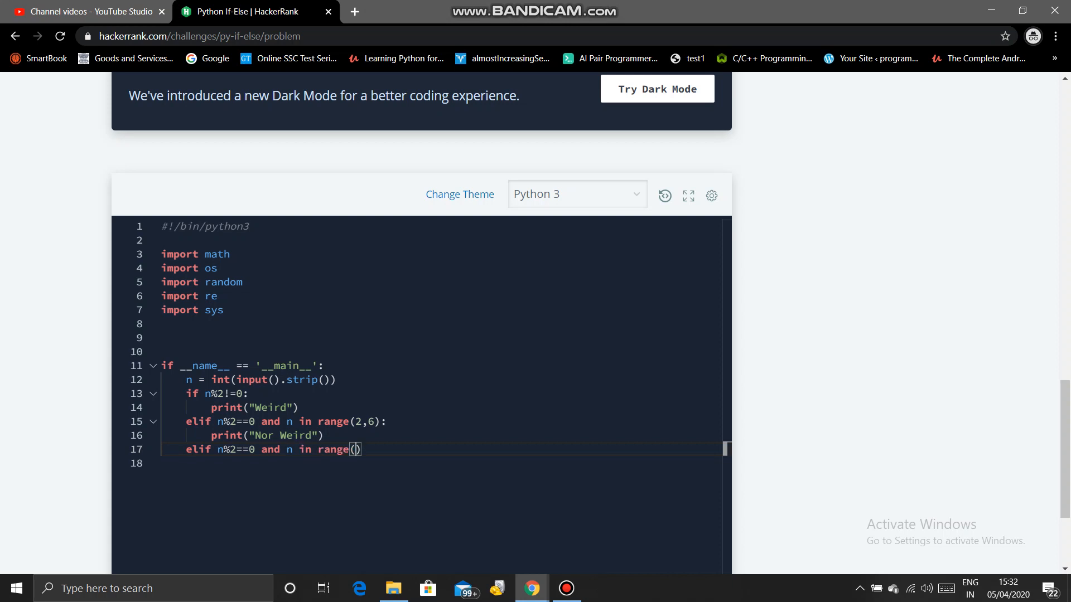
pyautogui.write('6,')
pyautogui.write('2')
pyautogui.write('1')
pyautogui.press('Right')
pyautogui.write(':')
pyautogui.press('Return')
pyautogui.write('print')
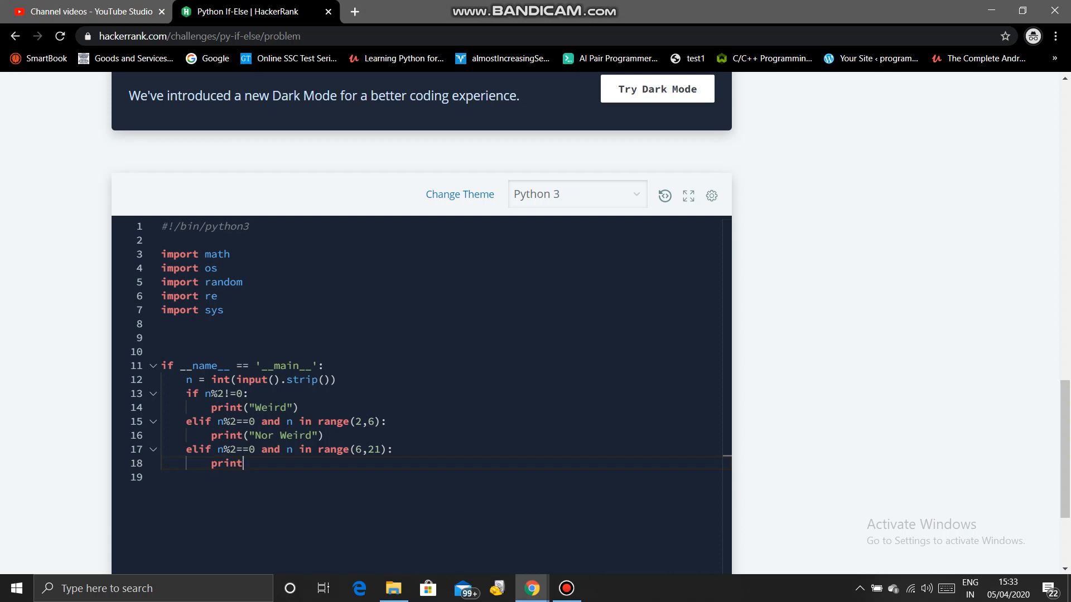
pyautogui.write('("')
pyautogui.write('Weird"')
pyautogui.write(')')
pyautogui.press('Return')
pyautogui.write('elif')
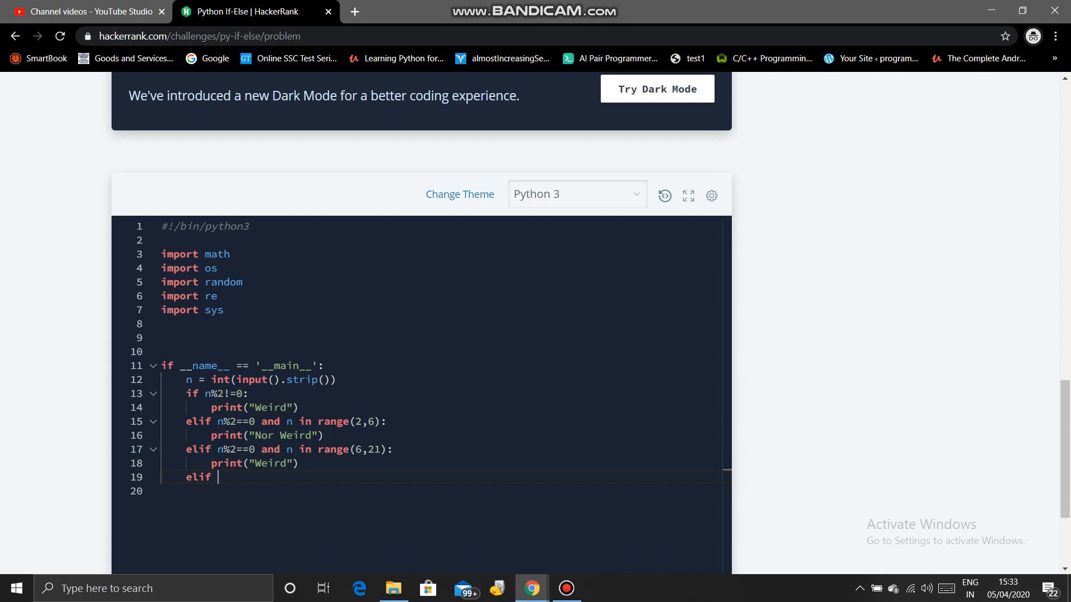
pyautogui.write('n%2')
pyautogui.write('==0 a')
pyautogui.write('n d n')
pyautogui.write('>20:')
# Step: Add the final branch 'elif n%2==0 and n>20:' that prints "Not Weird"
pyautogui.press('Return')
pyautogui.write('pr')
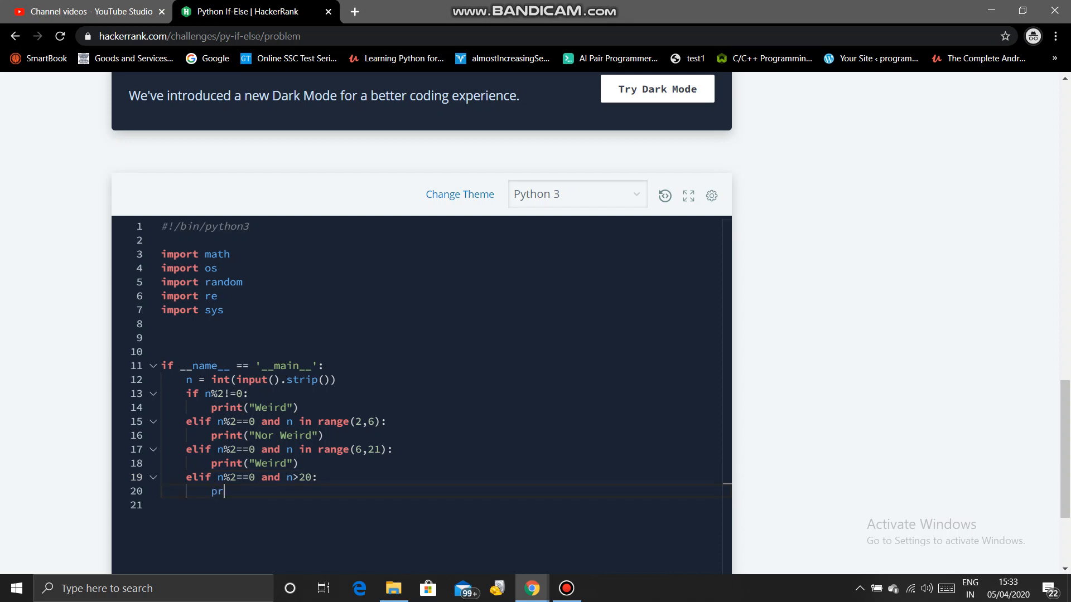
pyautogui.write('int(')
pyautogui.write('"Not')
pyautogui.write(' Weird')
pyautogui.write('"')
pyautogui.scroll(-2, 536, 335)
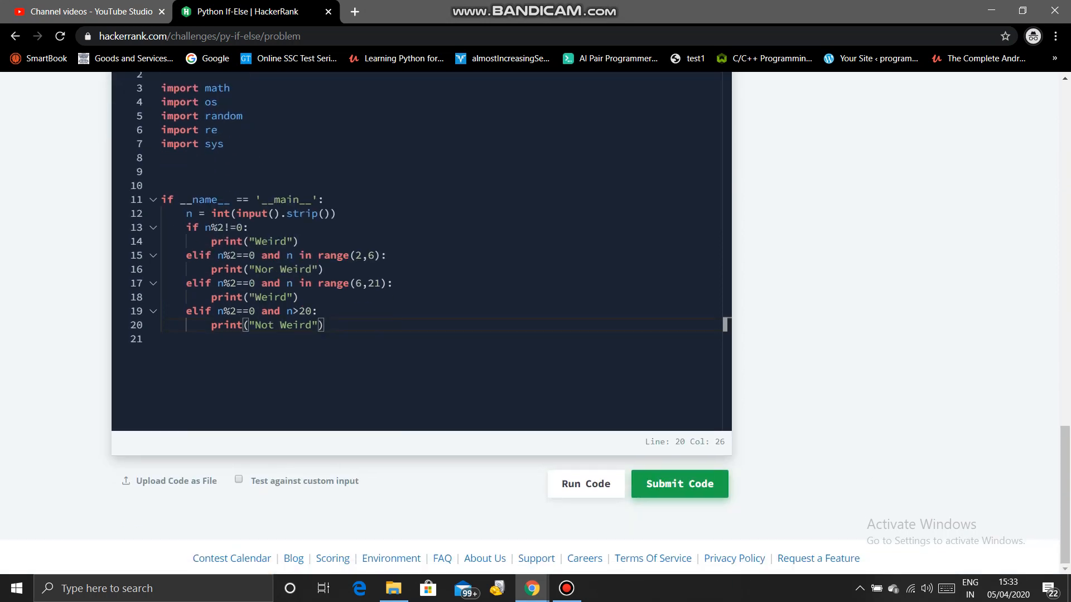
# Step: Run the code against Sample Test cases 0 and 1 so both pass
pyautogui.click(586, 483)
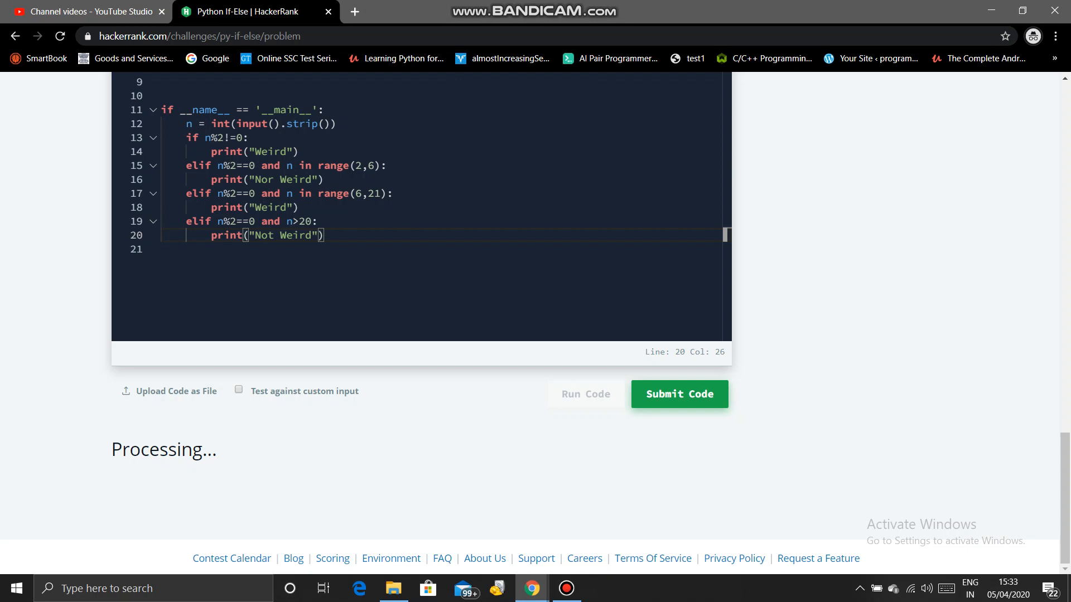
pyautogui.scroll(10, 535, 335)
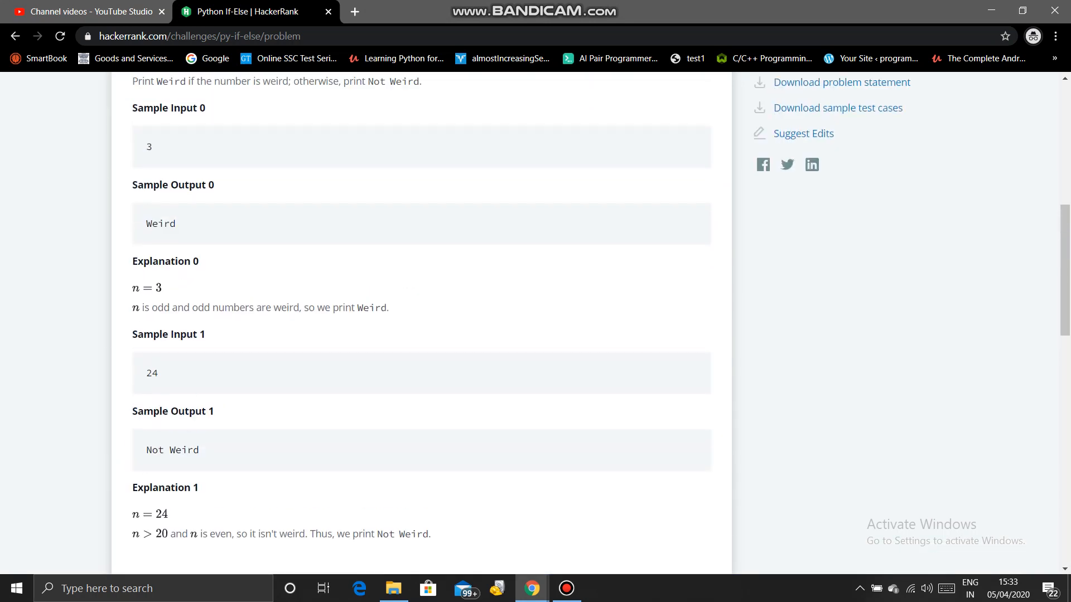
pyautogui.scroll(-10, 536, 335)
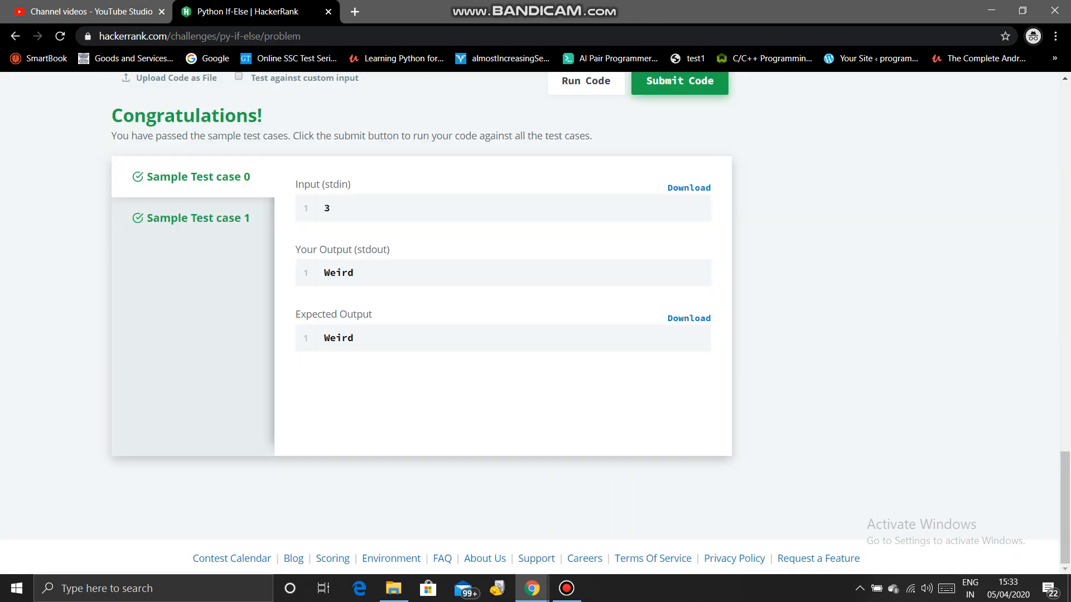
pyautogui.scroll(2, 536, 335)
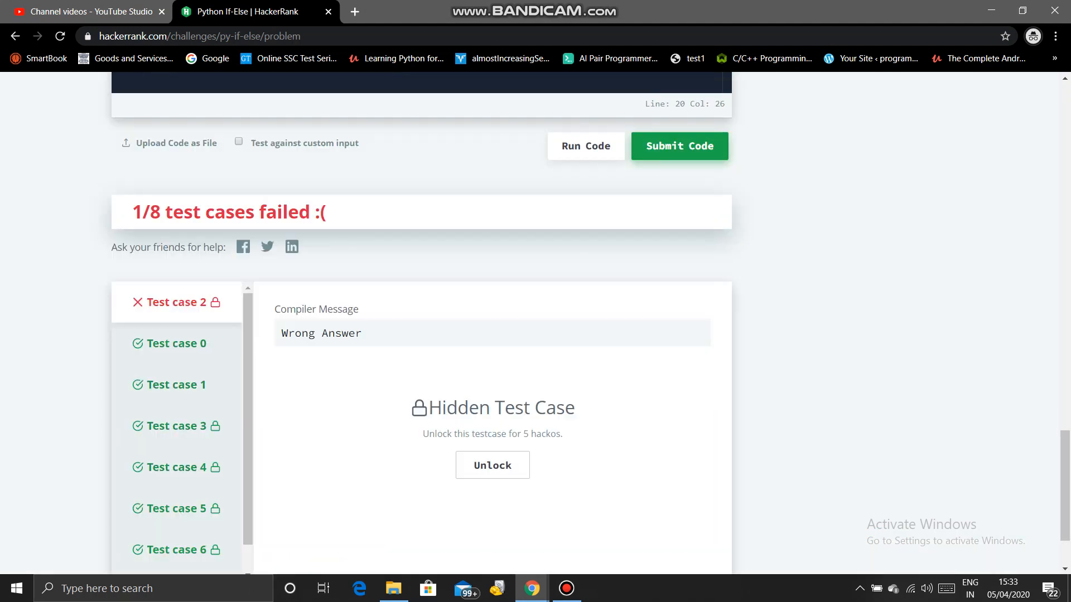
pyautogui.scroll(1, 535, 335)
pyautogui.scroll(1, 536, 335)
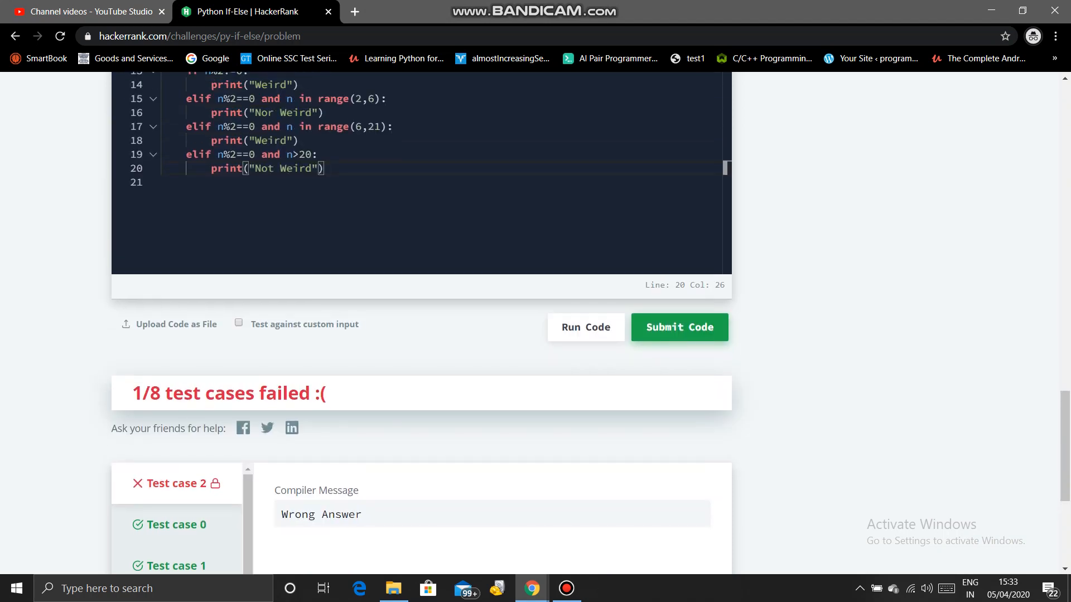
pyautogui.scroll(2, 535, 335)
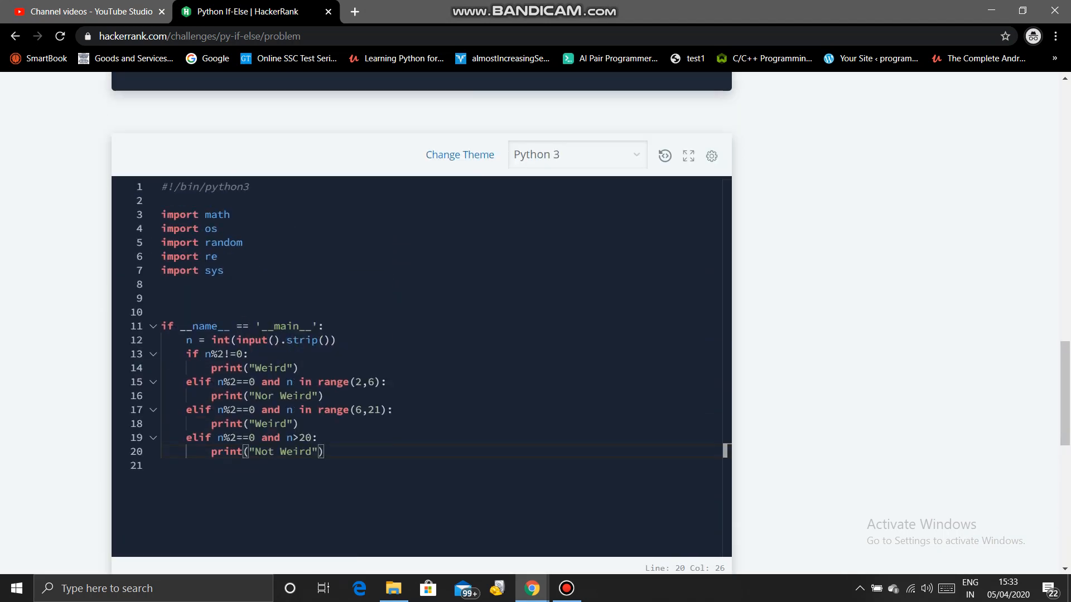
# Step: Return to the editor and correct the range(2,6) branch to print "Not Weird" instead of "Nor Weird"
pyautogui.click(566, 589)
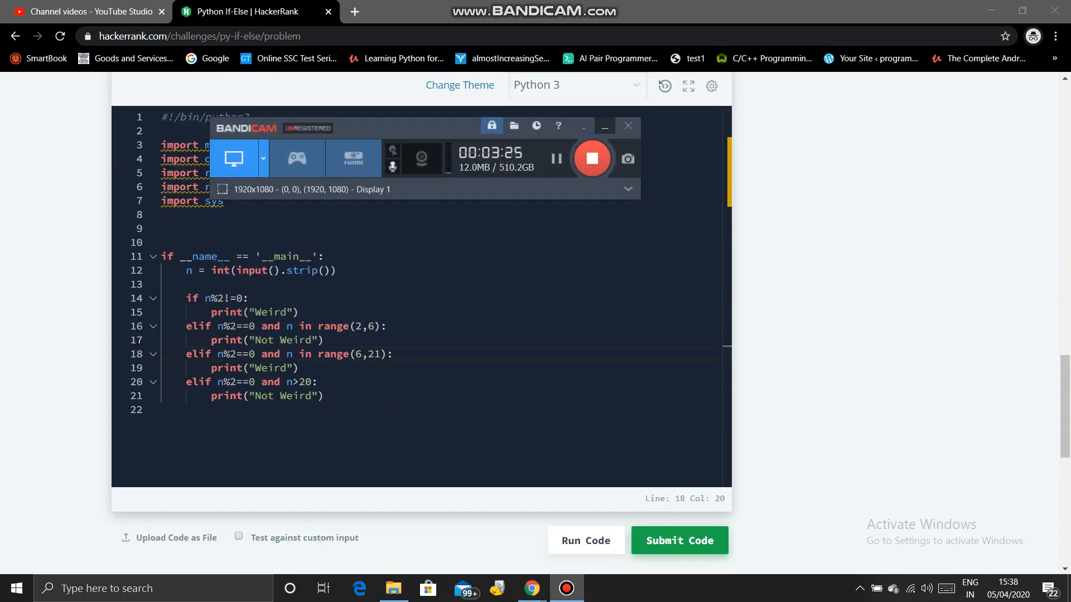
pyautogui.click(605, 126)
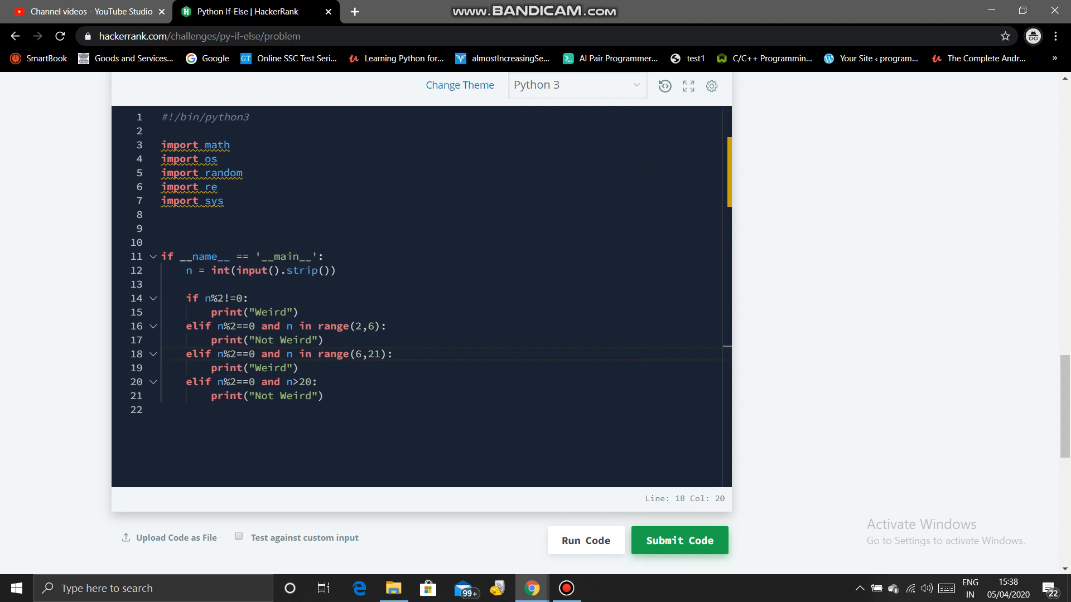
# Step: Submit the corrected solution so all eight test cases pass and the Congratulations banner appears
pyautogui.click(679, 540)
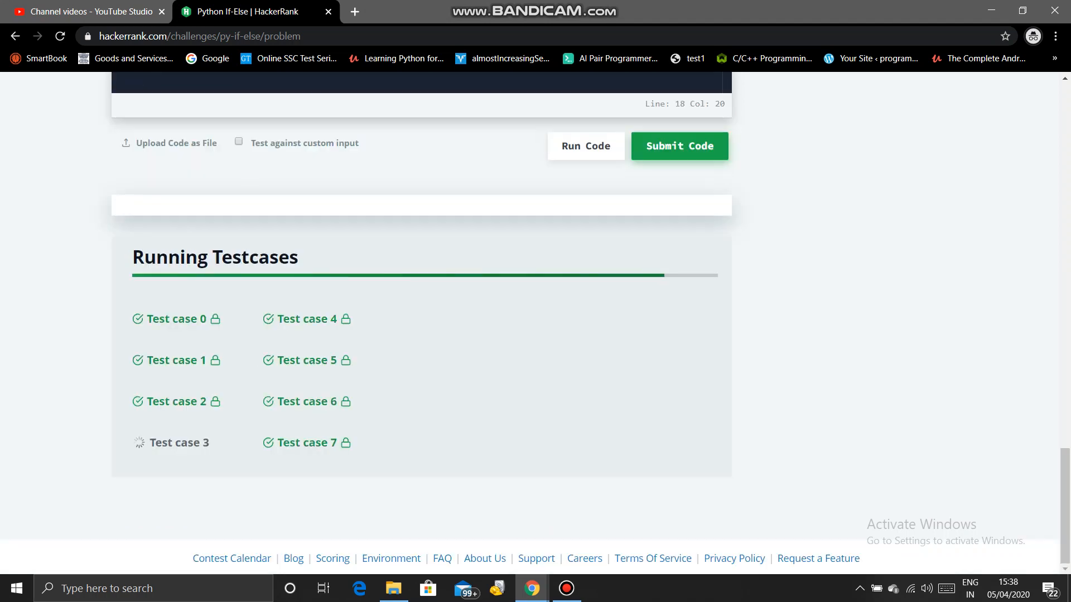
pyautogui.scroll(3, 535, 335)
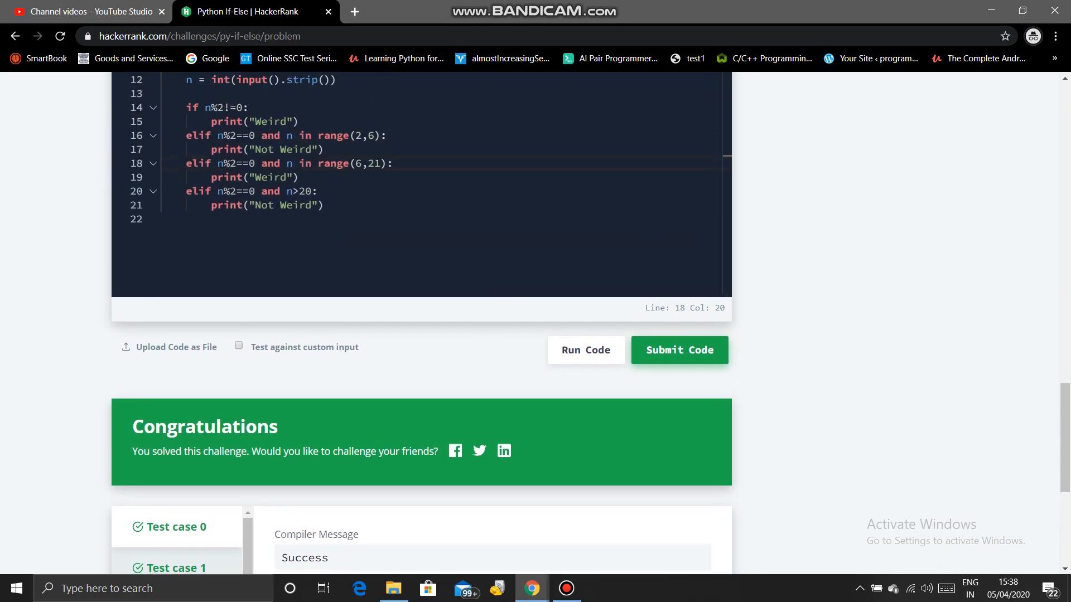
pyautogui.scroll(1, 535, 335)
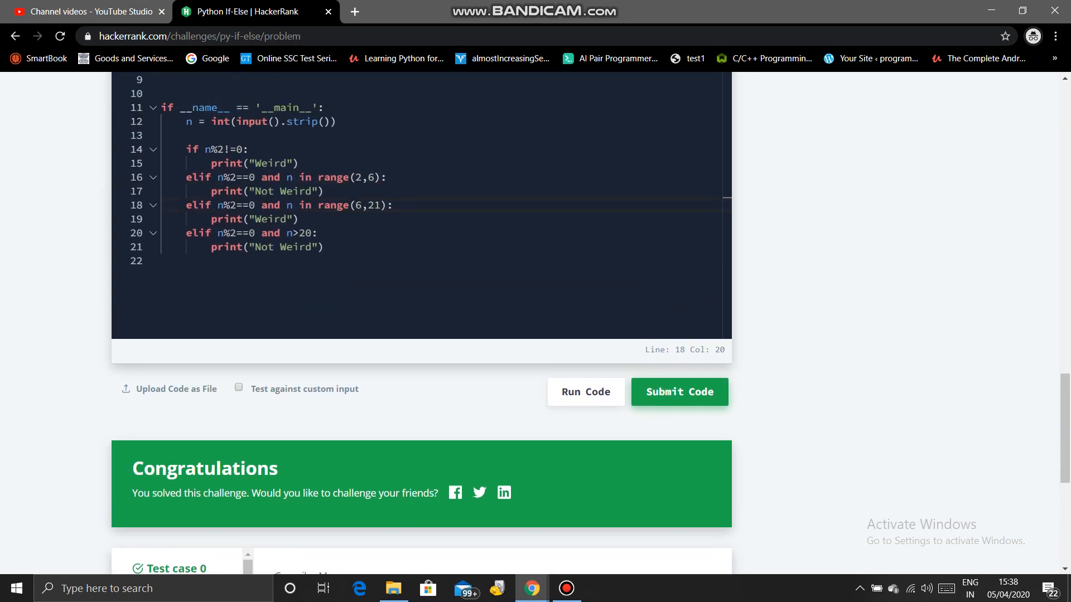
pyautogui.scroll(-4, 536, 335)
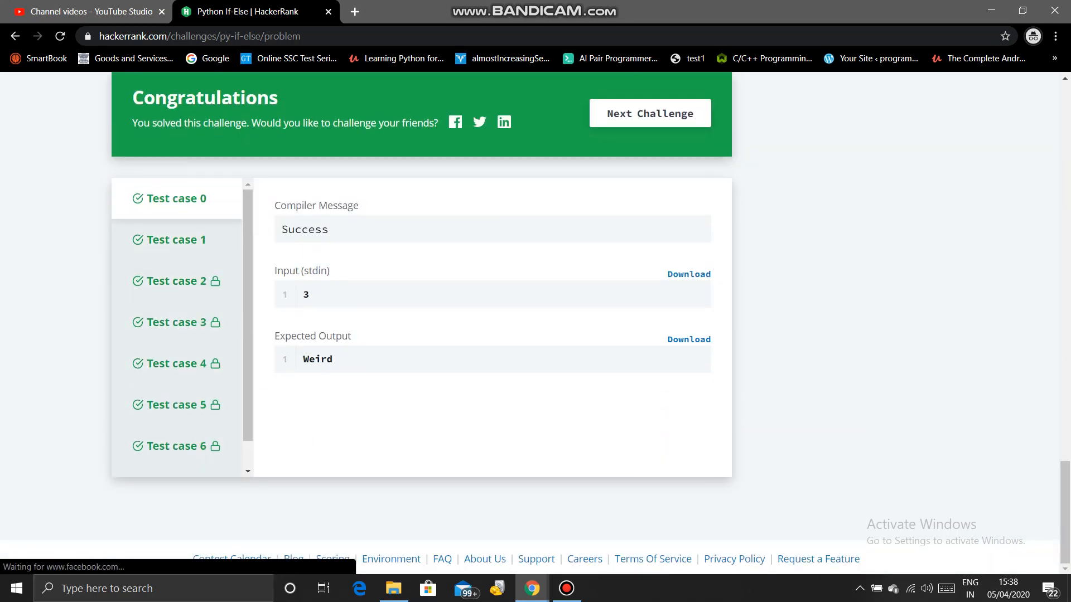
pyautogui.scroll(4, 536, 335)
pyautogui.scroll(2, 536, 335)
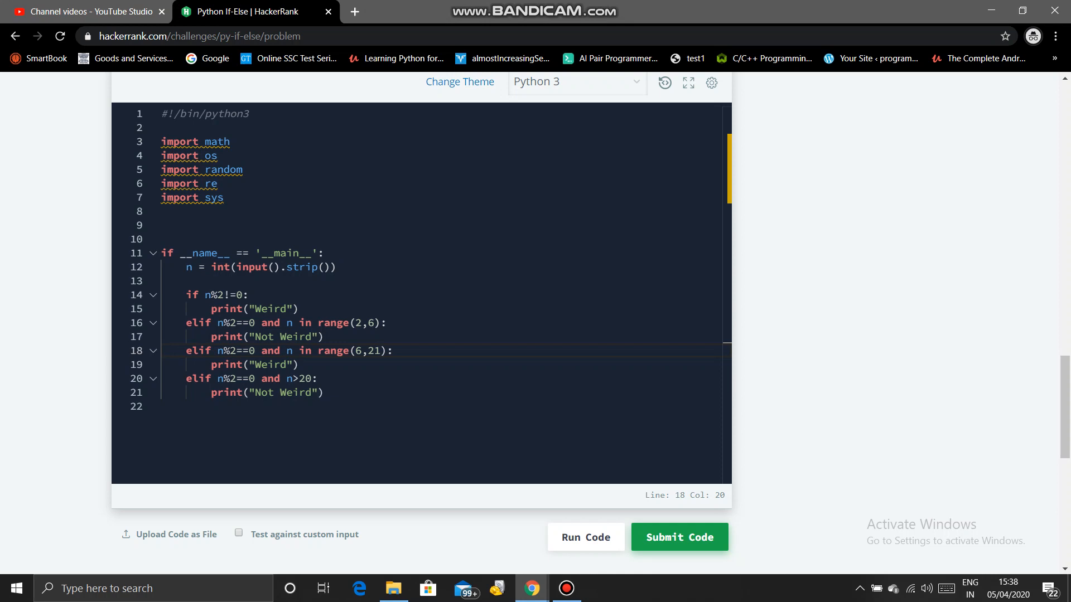
pyautogui.scroll(10, 419, 335)
pyautogui.scroll(2, 419, 336)
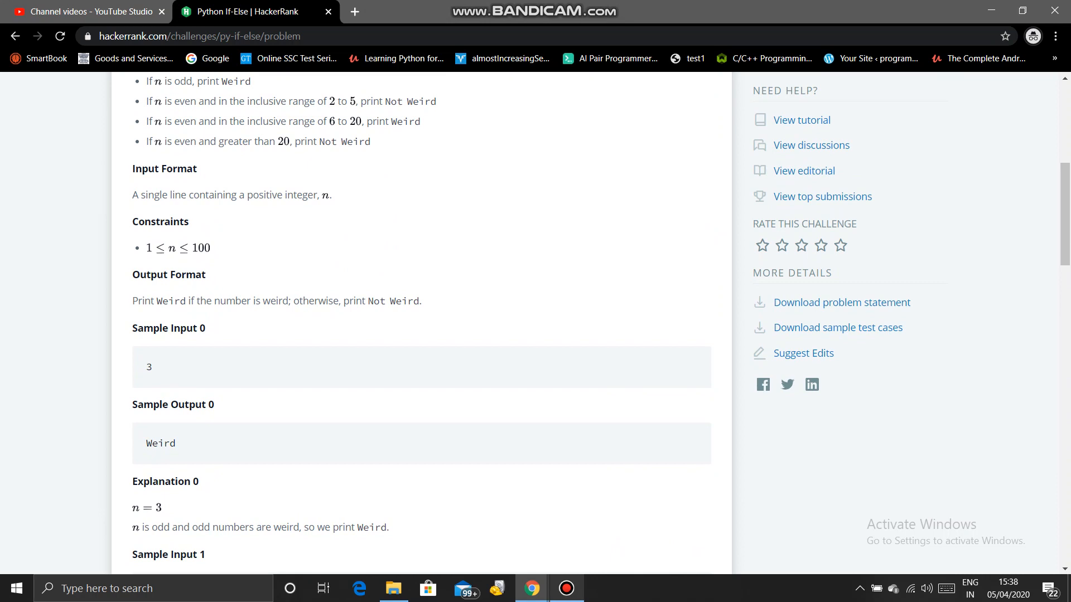
pyautogui.click(566, 587)
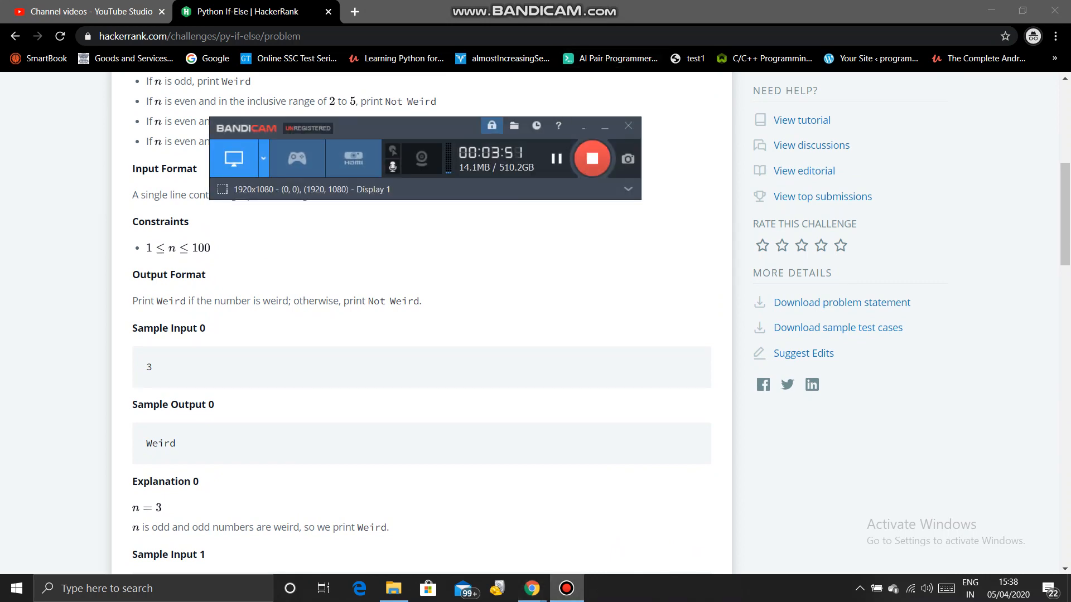